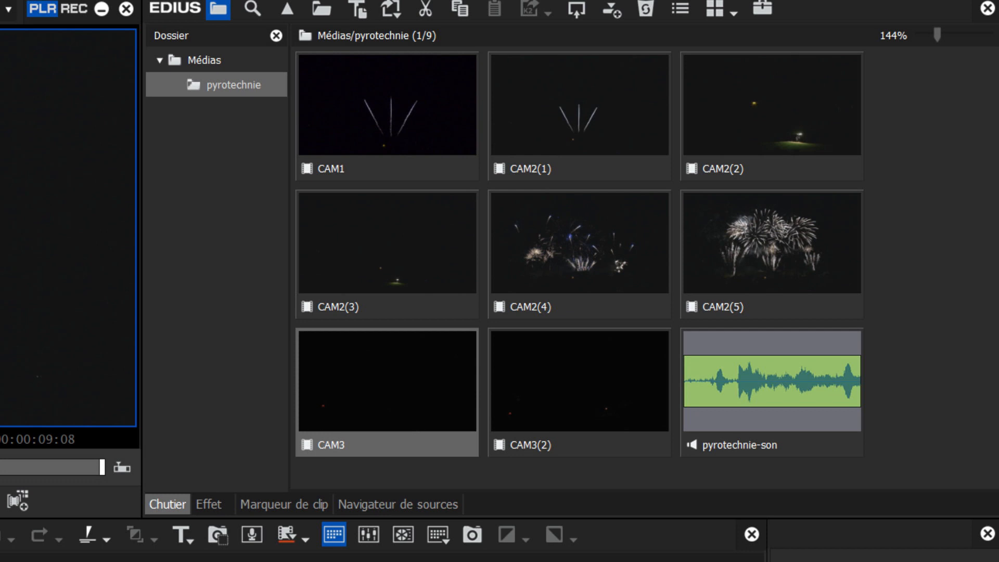
Synchronise all nine items in the pyrotechnie folder by Audio into the new multicamera sequence Multicaméra1
left_click_drag(902, 95, 348, 462)
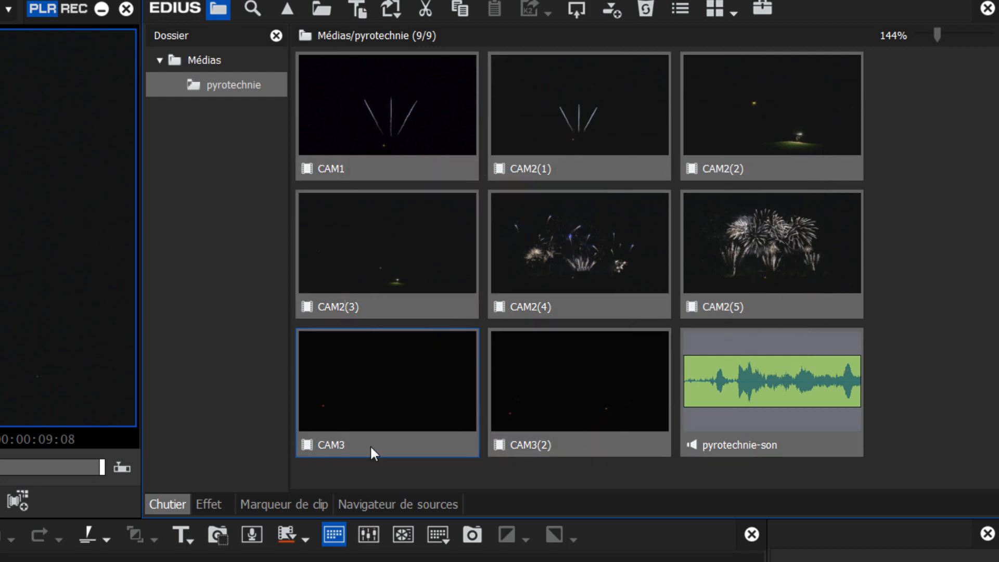
right_click(542, 249)
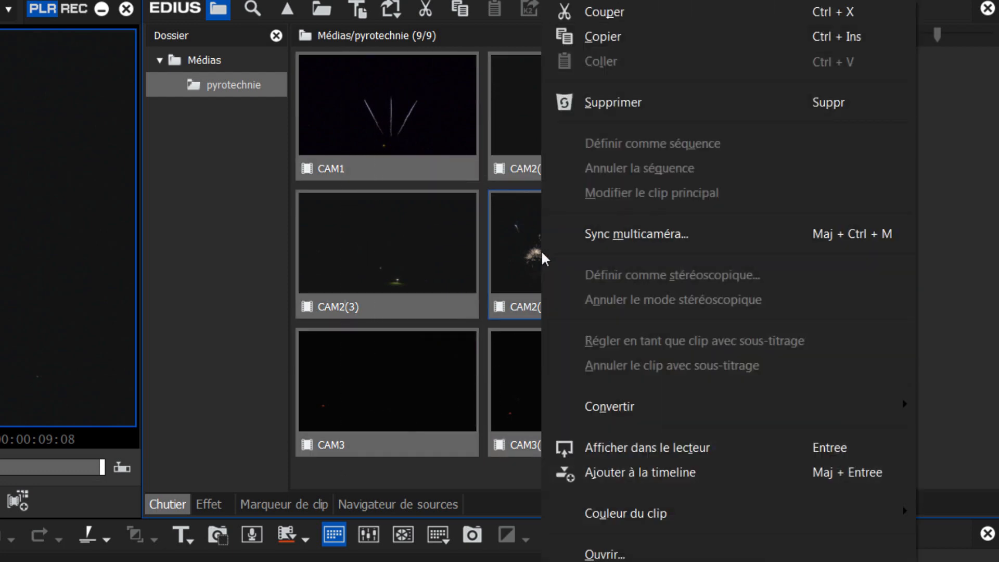
left_click(600, 233)
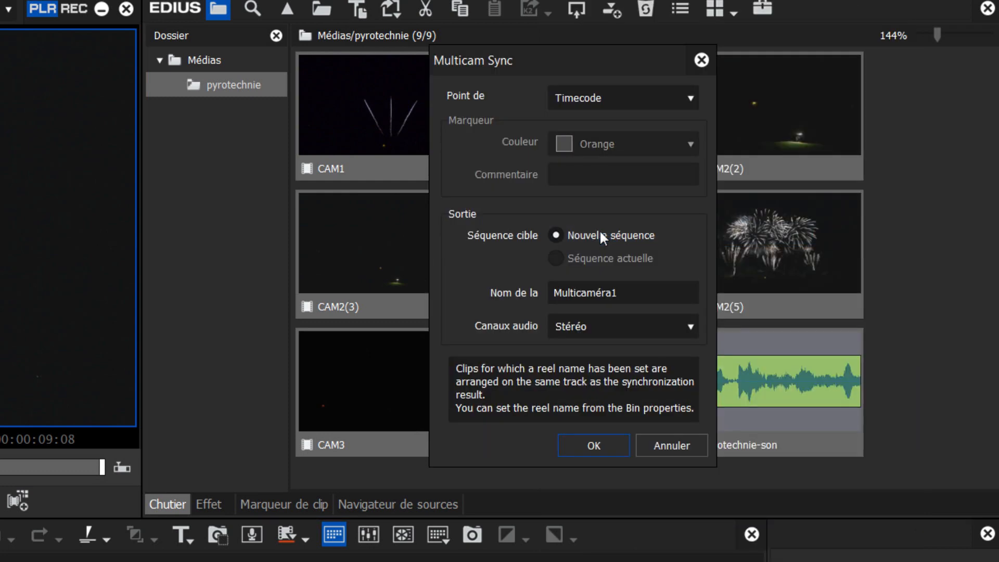
left_click(647, 96)
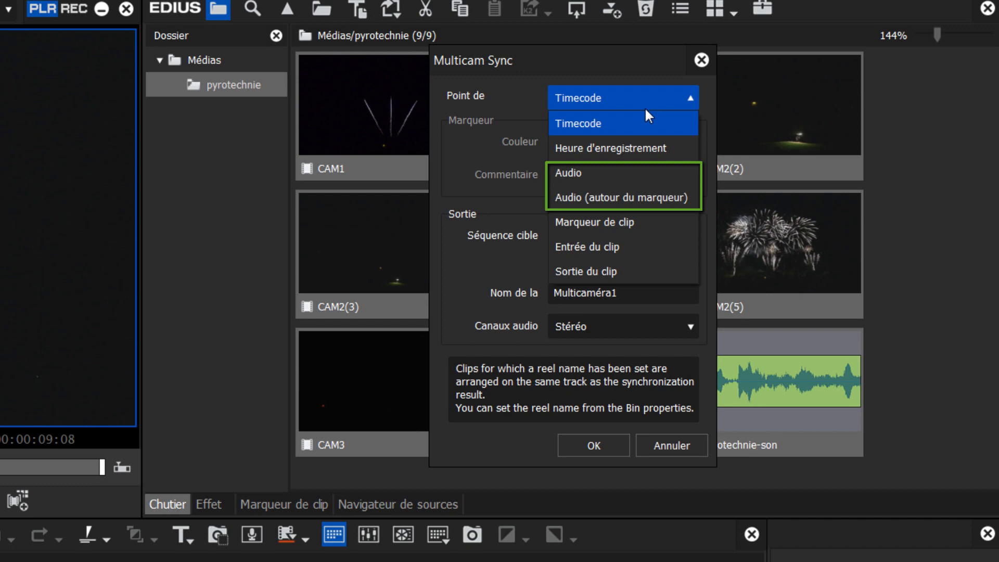
left_click(634, 177)
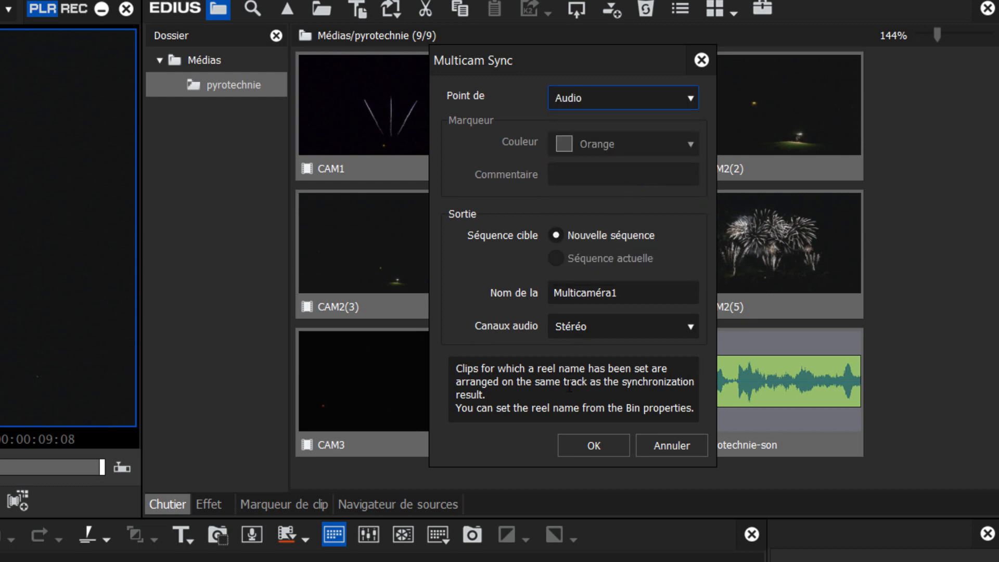
left_click(582, 450)
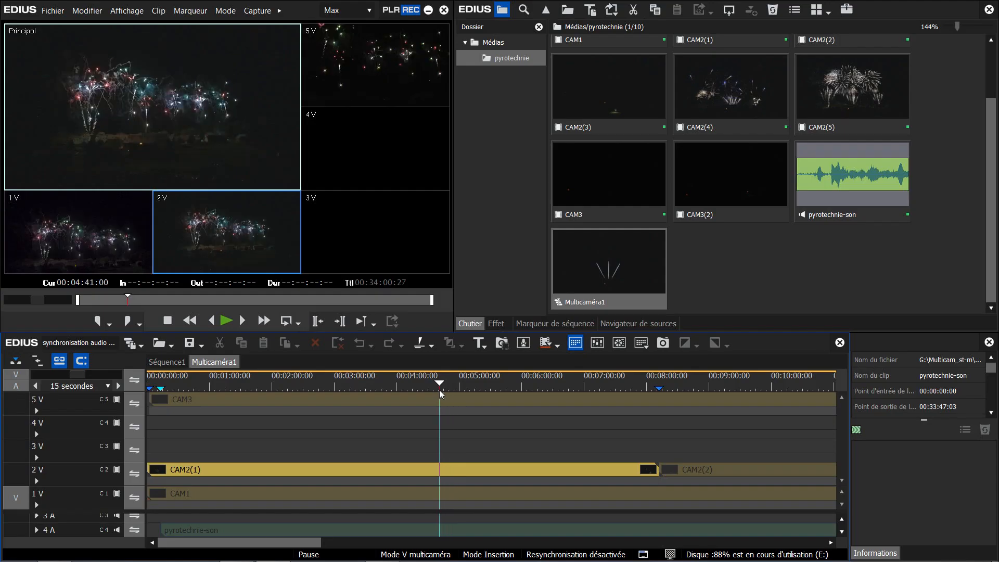
left_click_drag(439, 390, 453, 392)
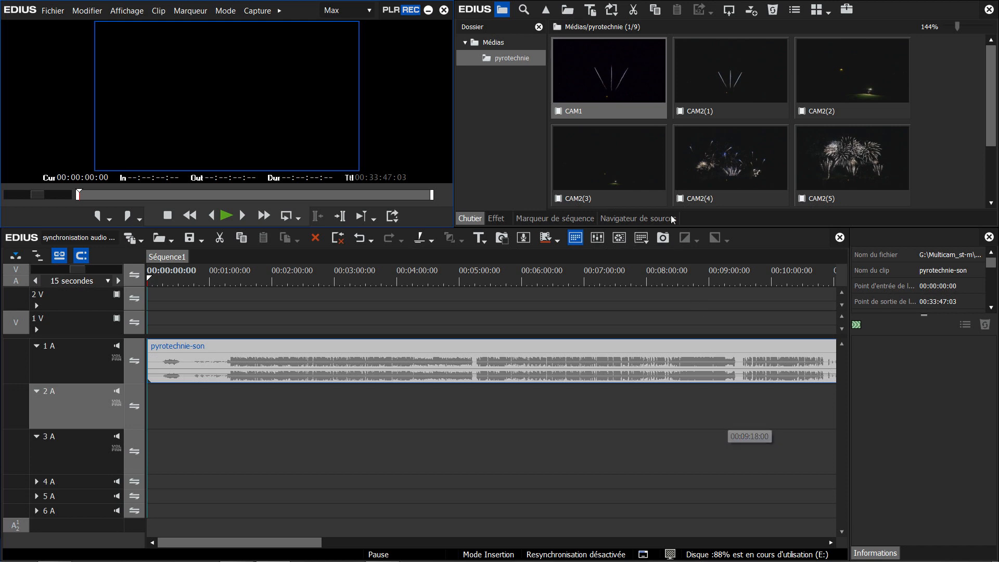
Synchronise CAM1 and CAM2(1) by Audio into the current sequence alongside the pyrotechnie-son track
left_click(616, 99)
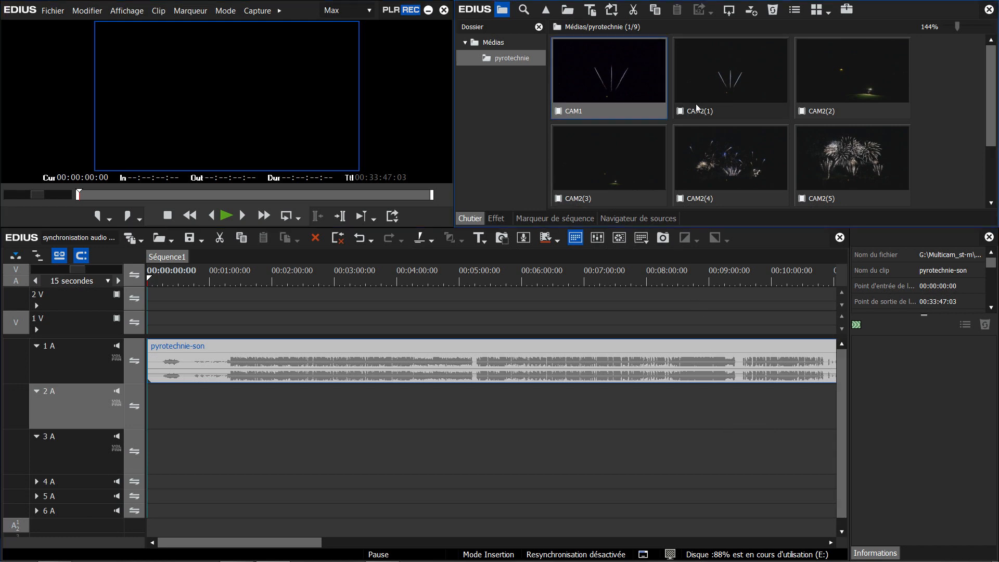
left_click(710, 98, "ctrl")
right_click(711, 102)
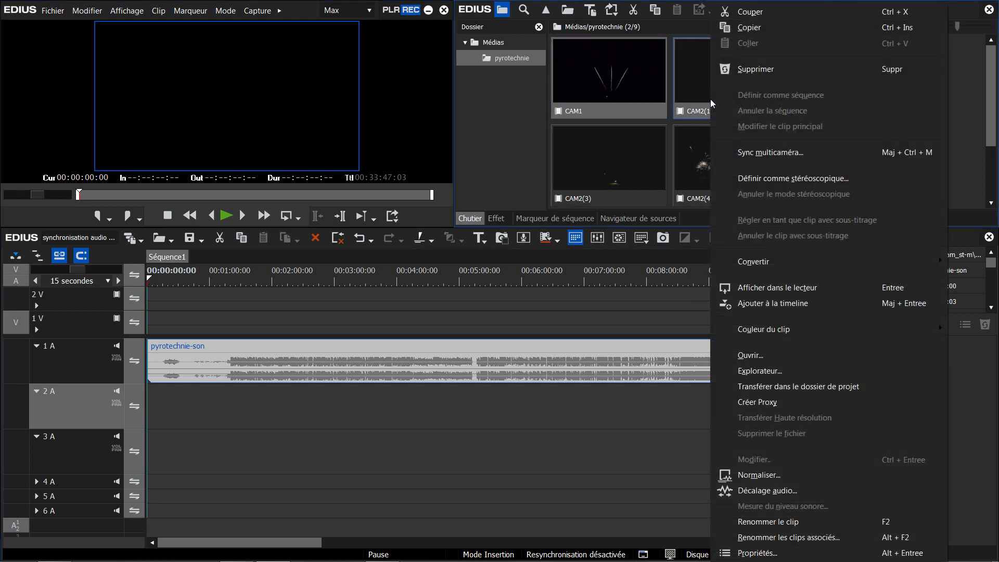
left_click(744, 152)
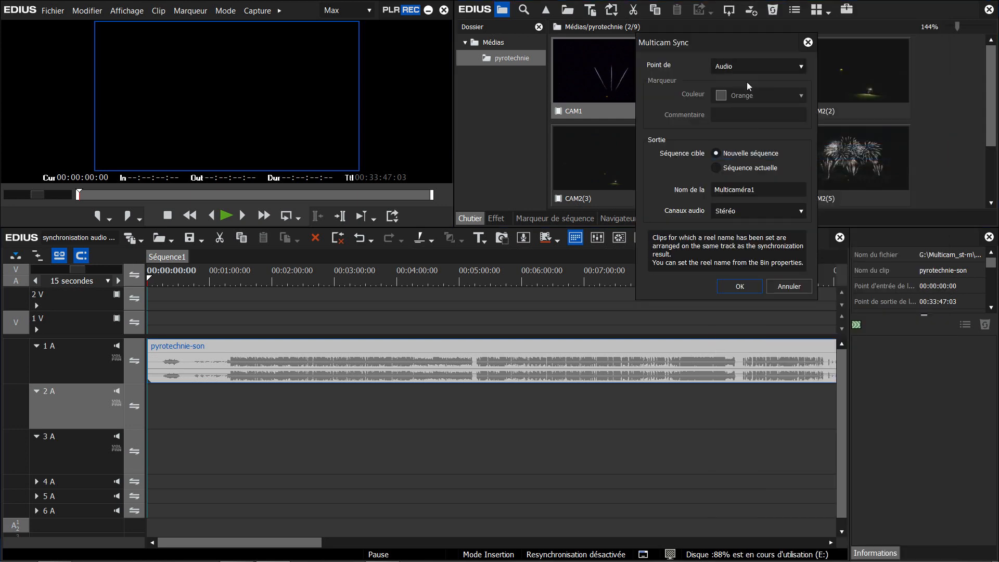
left_click(731, 168)
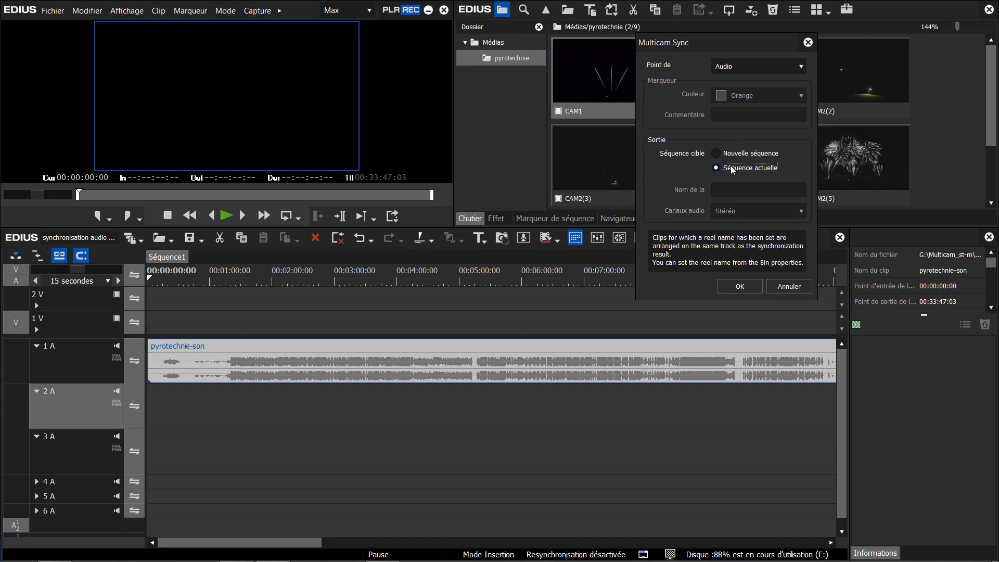
left_click(740, 286)
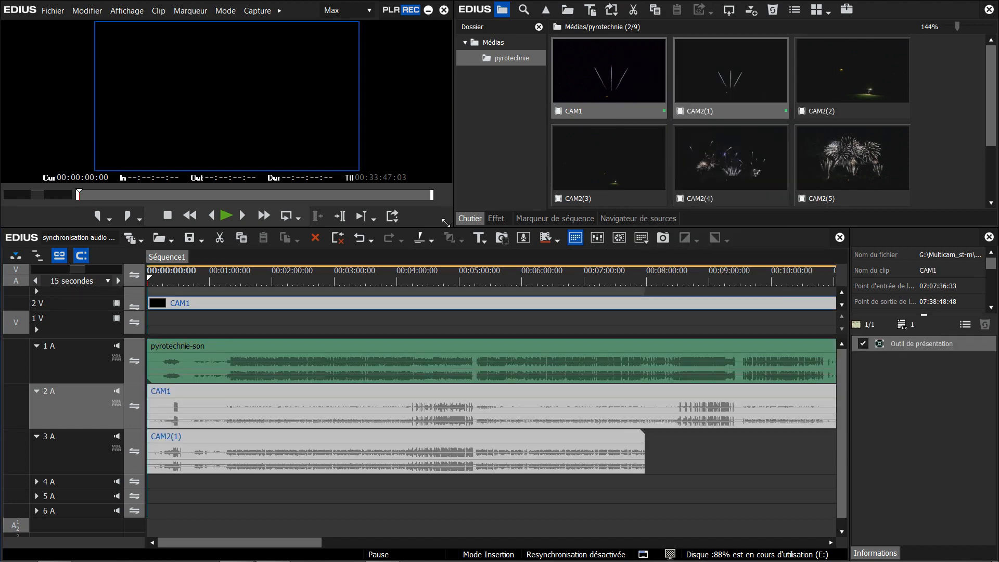
left_click_drag(437, 208, 431, 183)
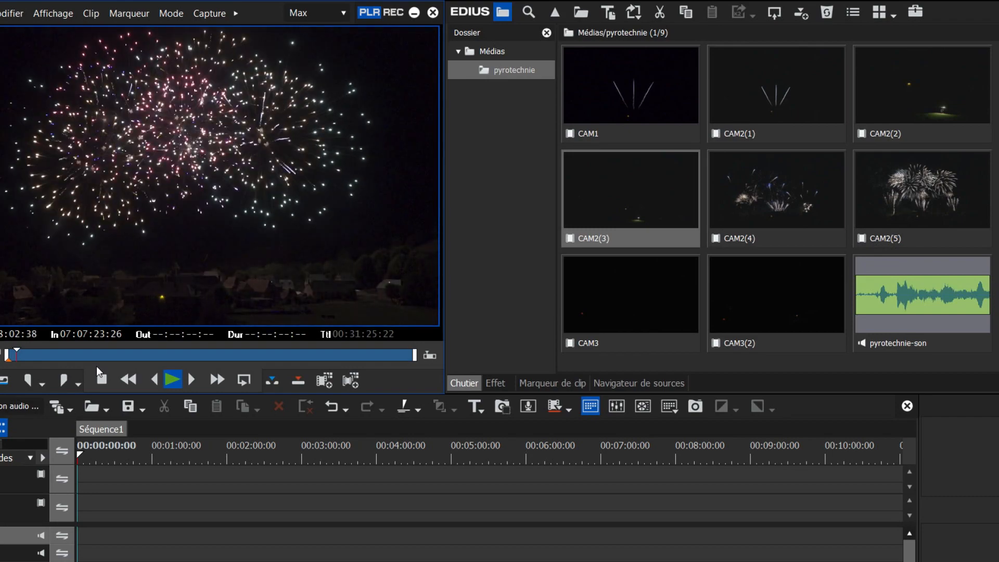
Stop CAM1 at the sync point, mark it at 07:08:02:46 and comment the marker "Audio synch"
left_click(97, 366)
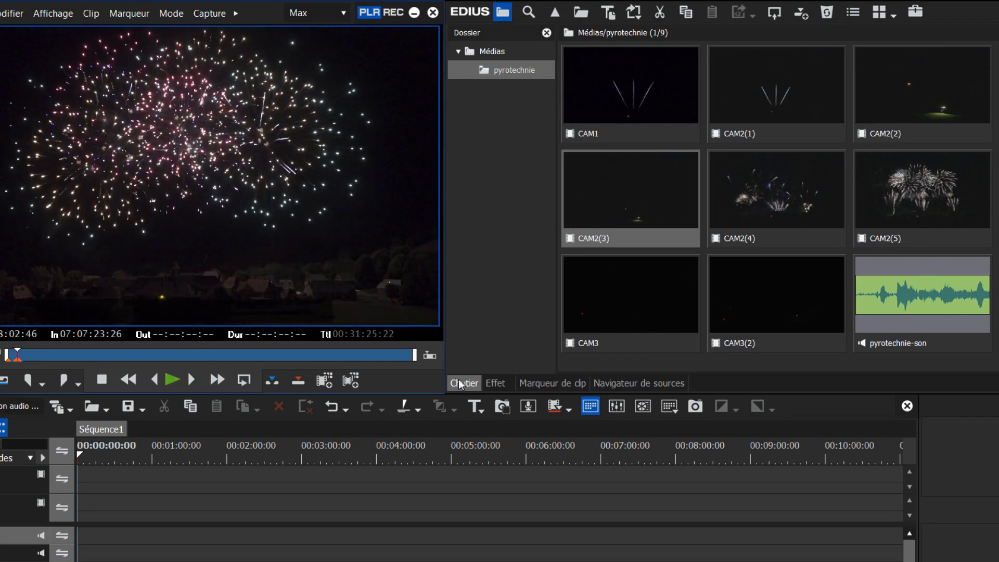
left_click(553, 383)
double_click(695, 85)
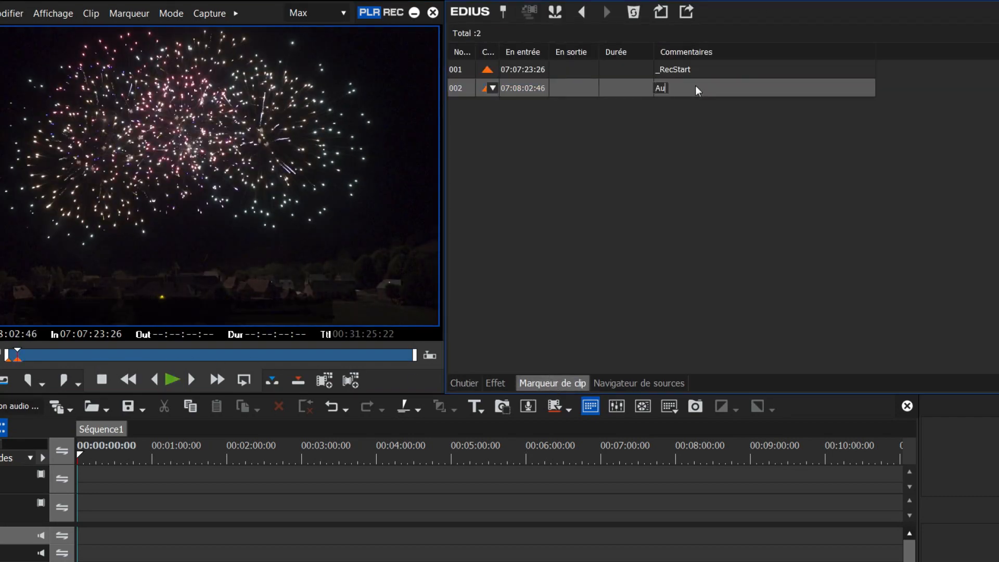
type("Audio synch")
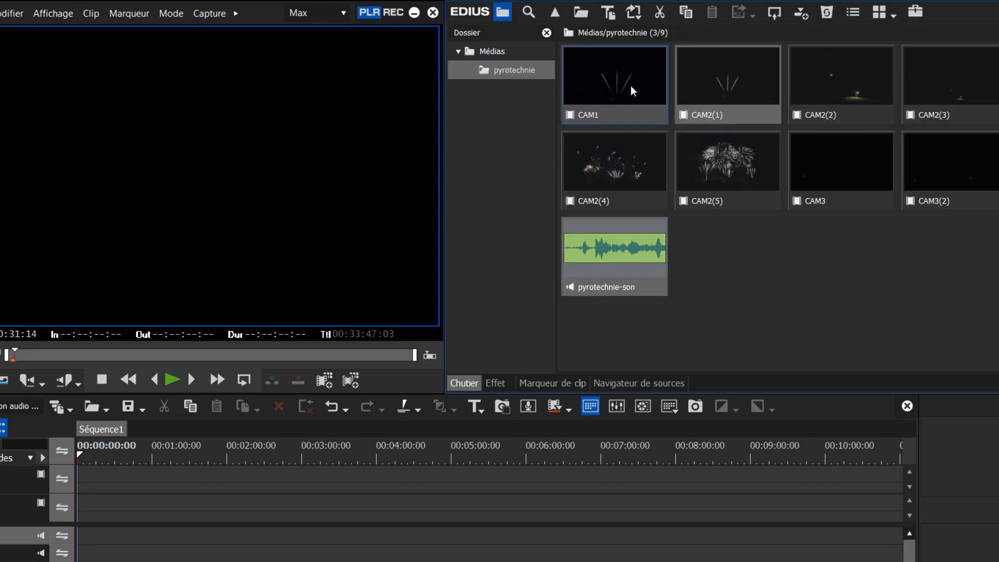
Synchronise CAM1, CAM2(1) and pyrotechnie-son by Audio (autour du marqueur) into a new sequence, using orange markers commented "Audio synchro"
right_click(630, 88)
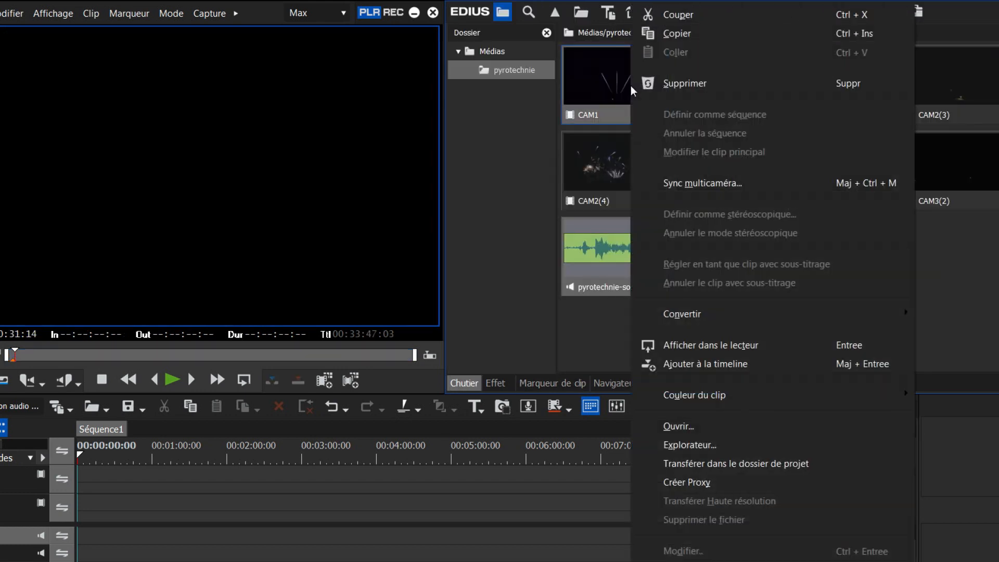
left_click(712, 183)
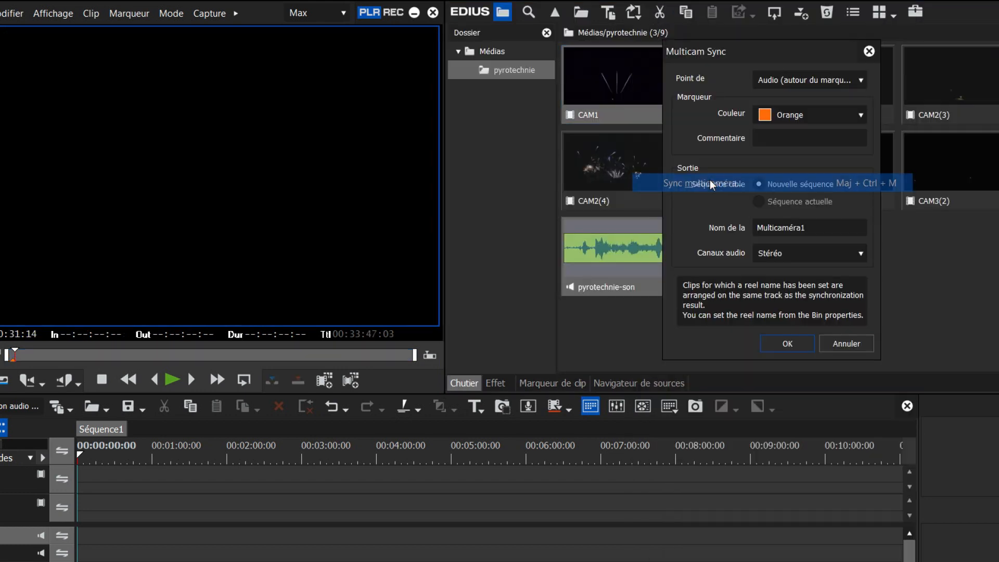
left_click(818, 78)
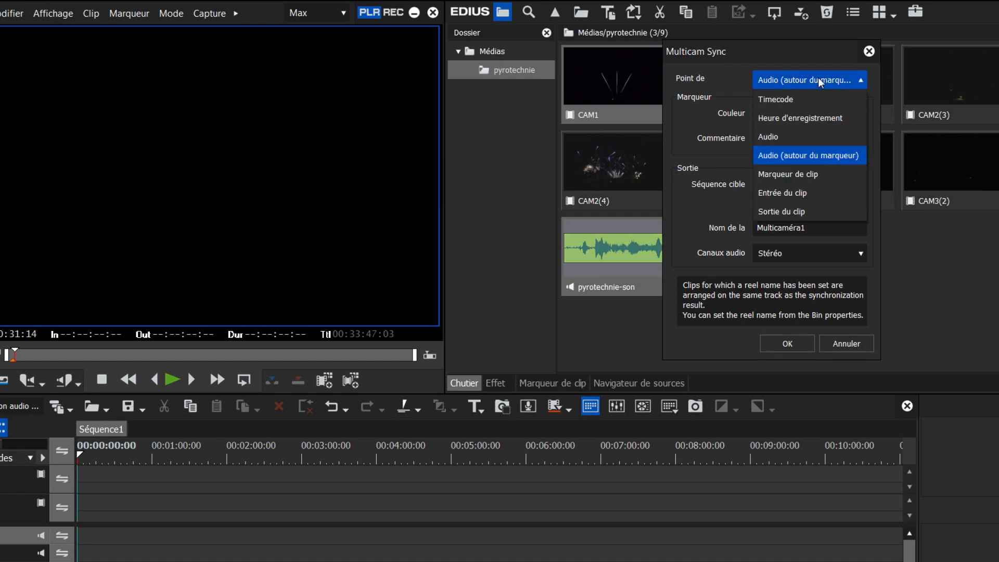
left_click(804, 156)
left_click(786, 139)
type("Audio synchro")
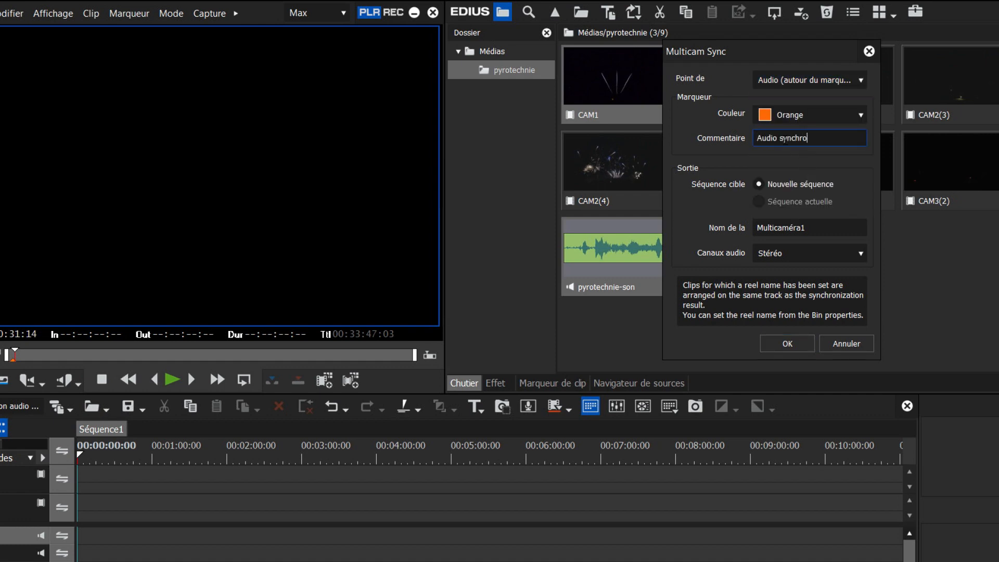
left_click(778, 344)
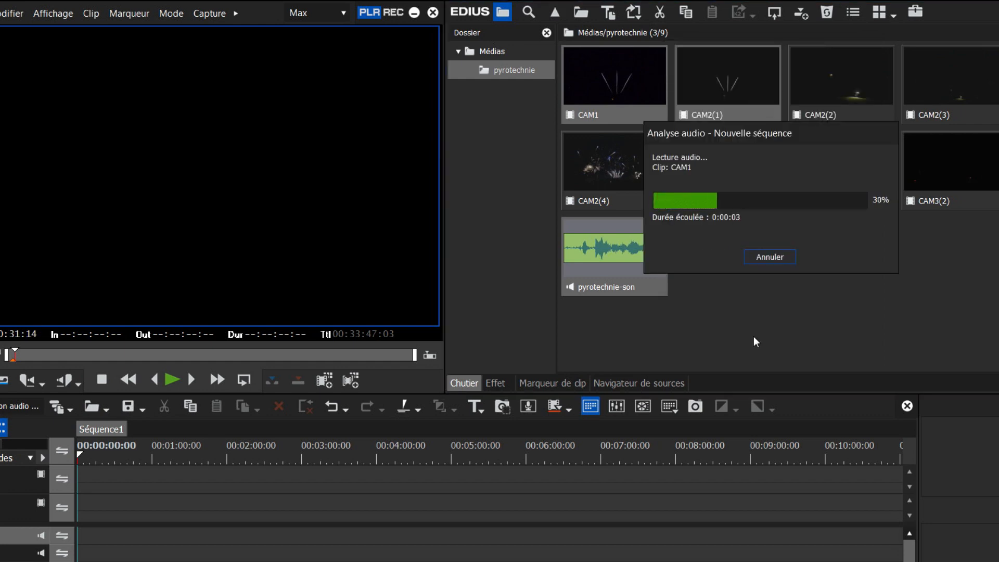
scroll(432, 479, "right", 6)
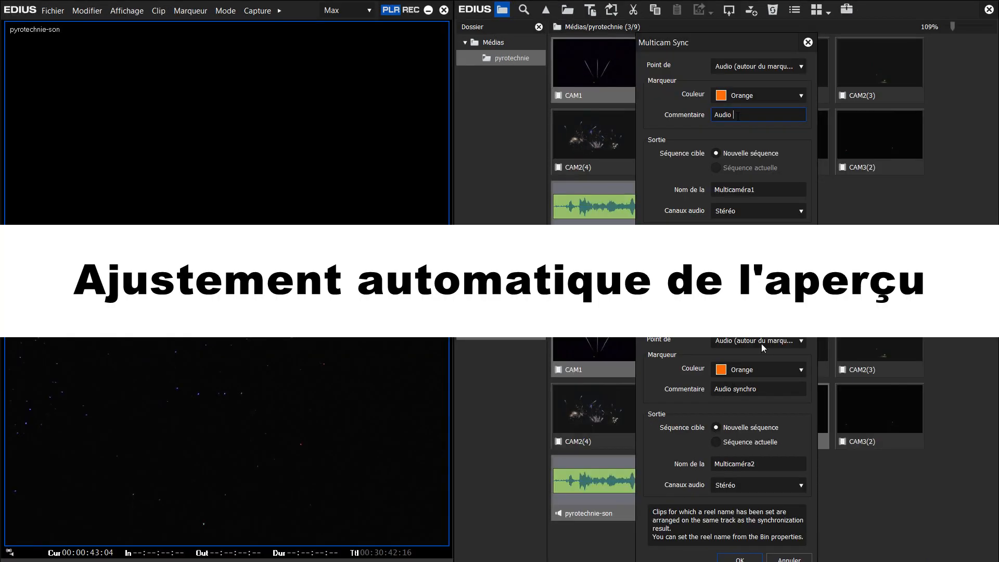
Create new multicamera sequences Multicaméra1 and Multicaméra2, synchronised by audio around the orange markers commented "Audio synchro"
left_click(761, 344)
type("synch")
left_click(768, 408)
type("ro")
left_click(740, 559)
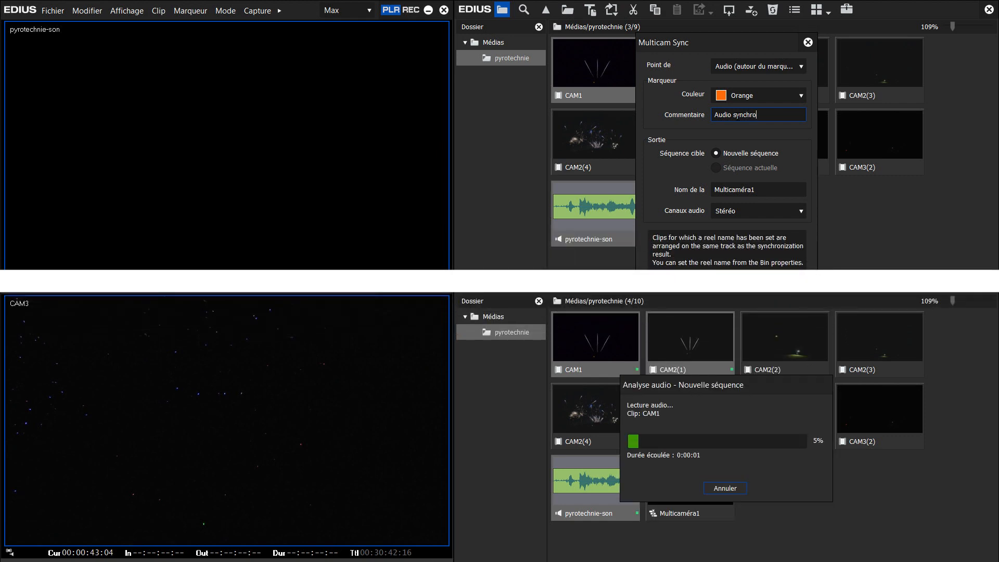
left_click(740, 285)
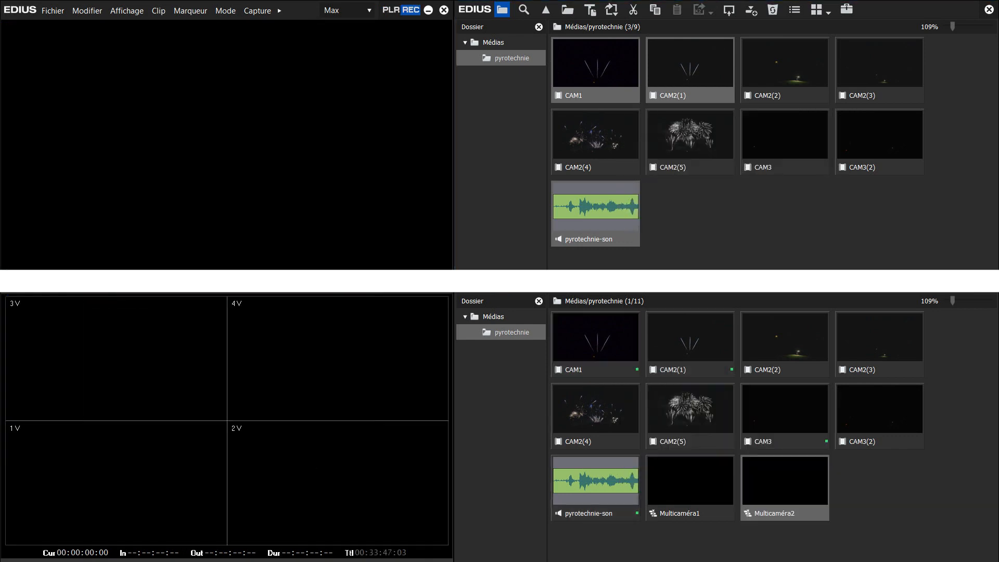
key("space")
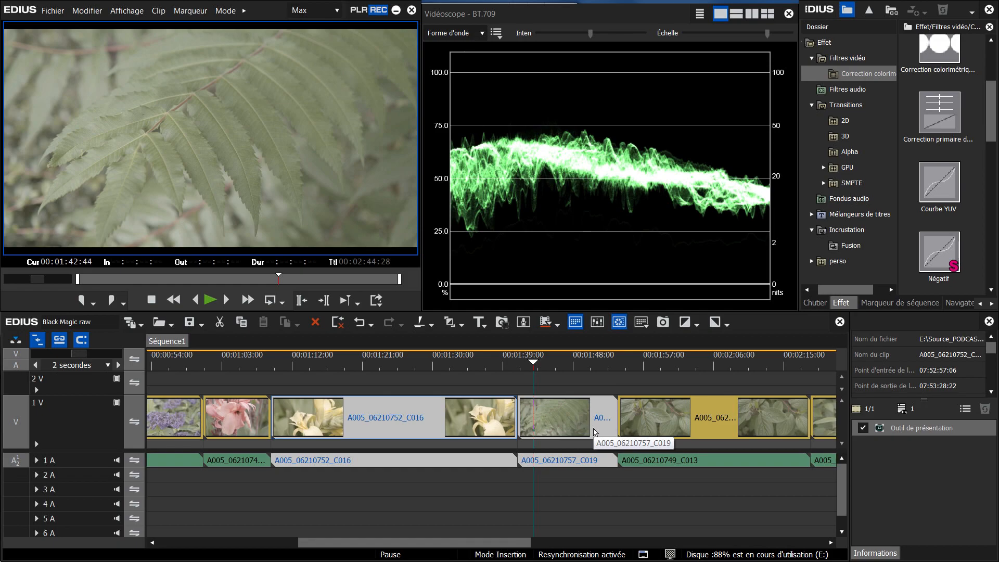
Examine the video properties of timeline clip A005_06210757_C019 and open the preview quality options
right_click(564, 430)
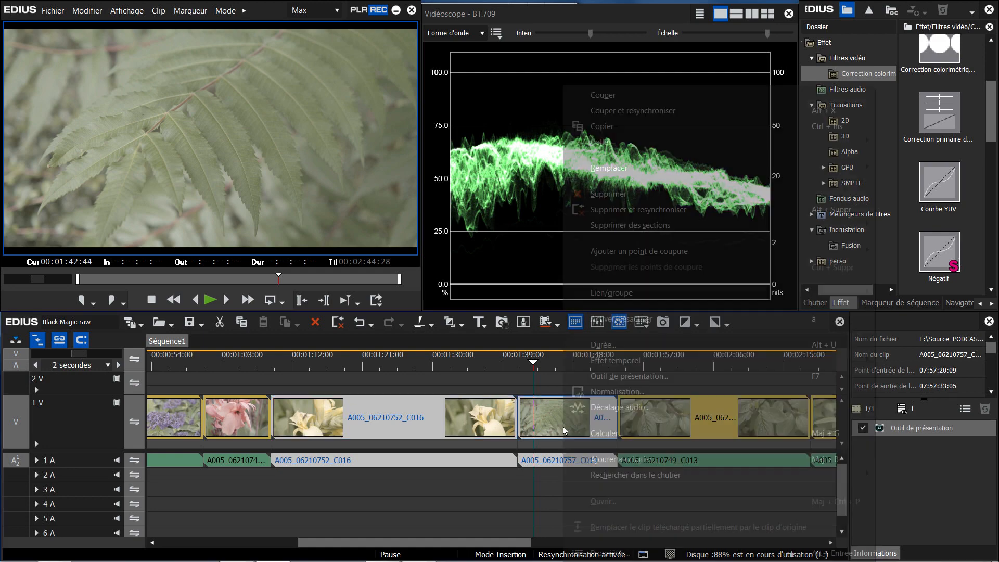
left_click(618, 553)
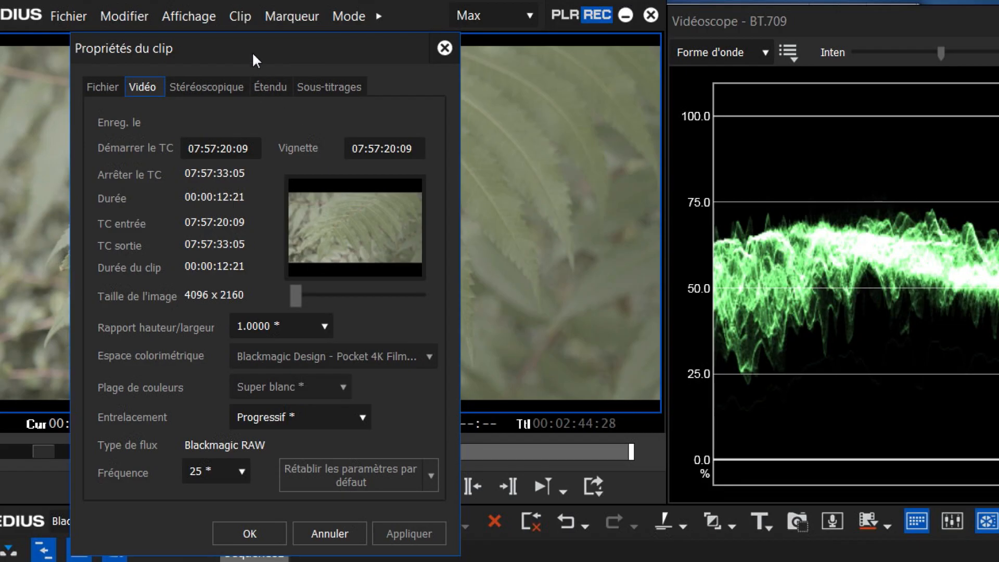
left_click_drag(253, 55, 312, 60)
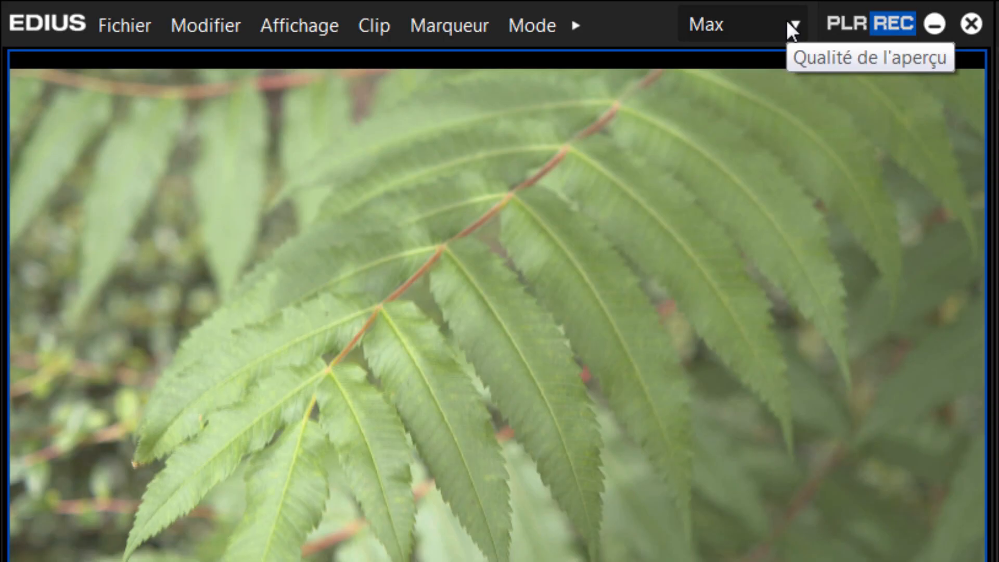
left_click(335, 11)
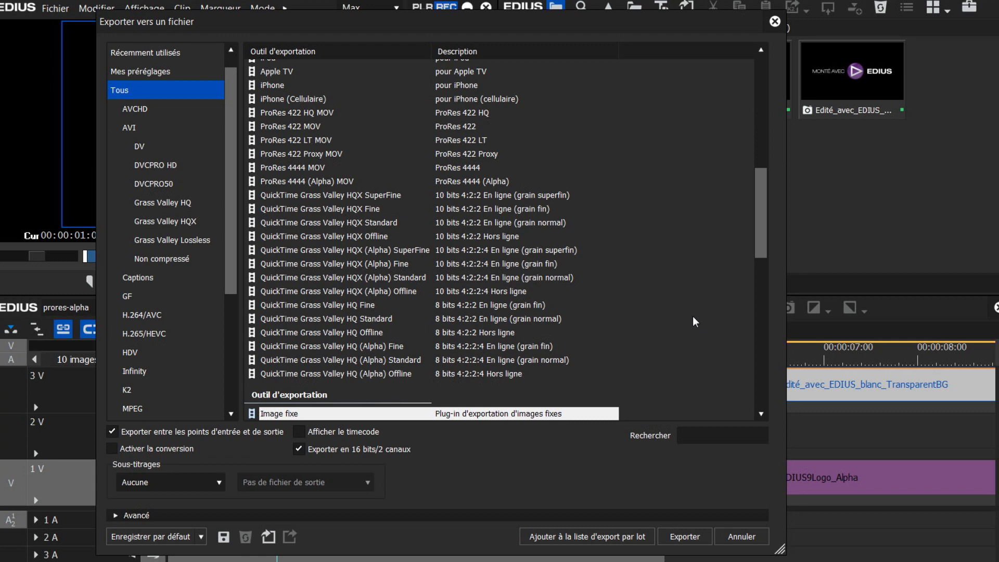
Filter the exporters by "alpha" and start an export with the ProRes 4444 (Alpha) MOV preset
left_click(701, 434)
type("alpha")
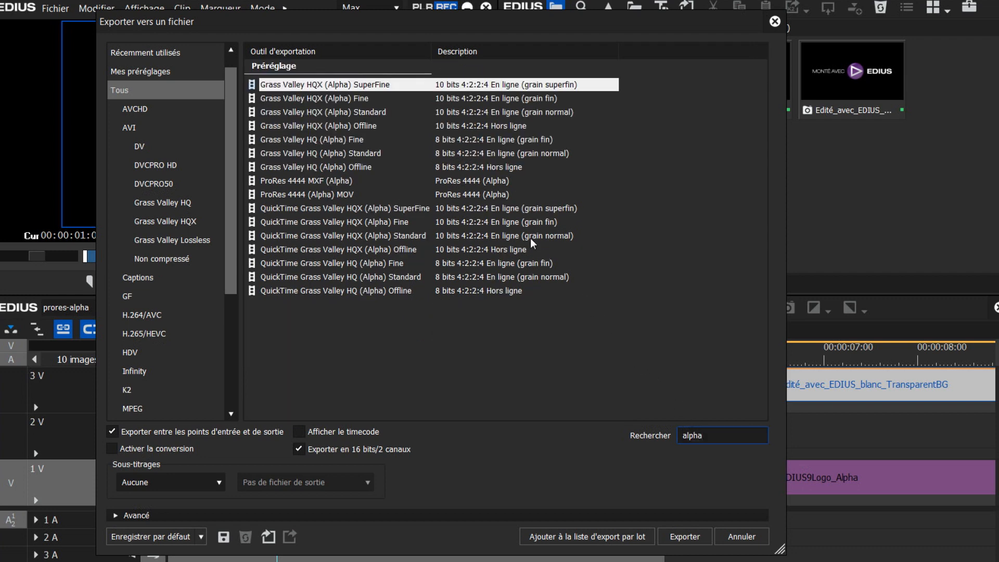
left_click(474, 196)
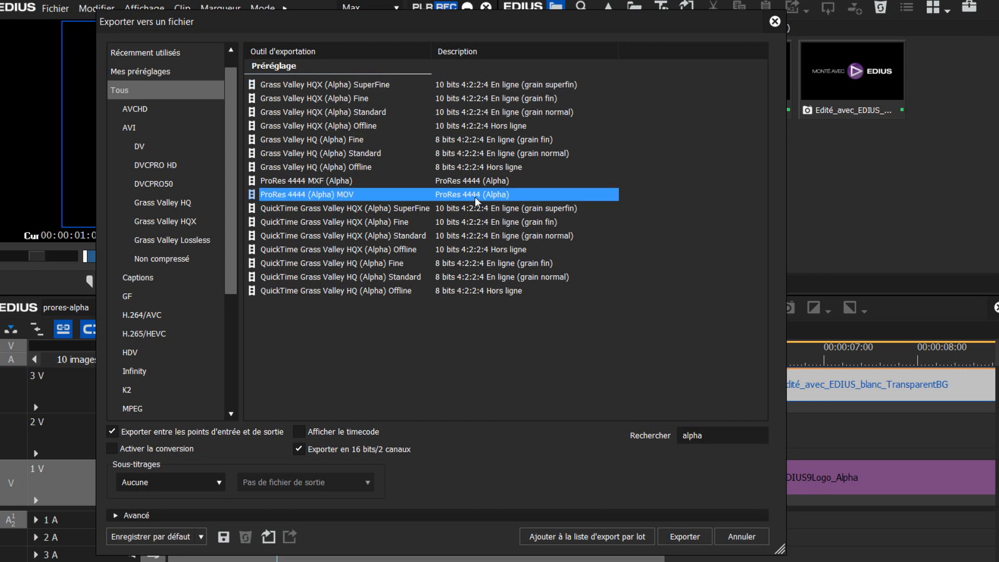
left_click(682, 536)
Name the ProRes export file alpha-speaker and save it as a MOV file
type("alpha")
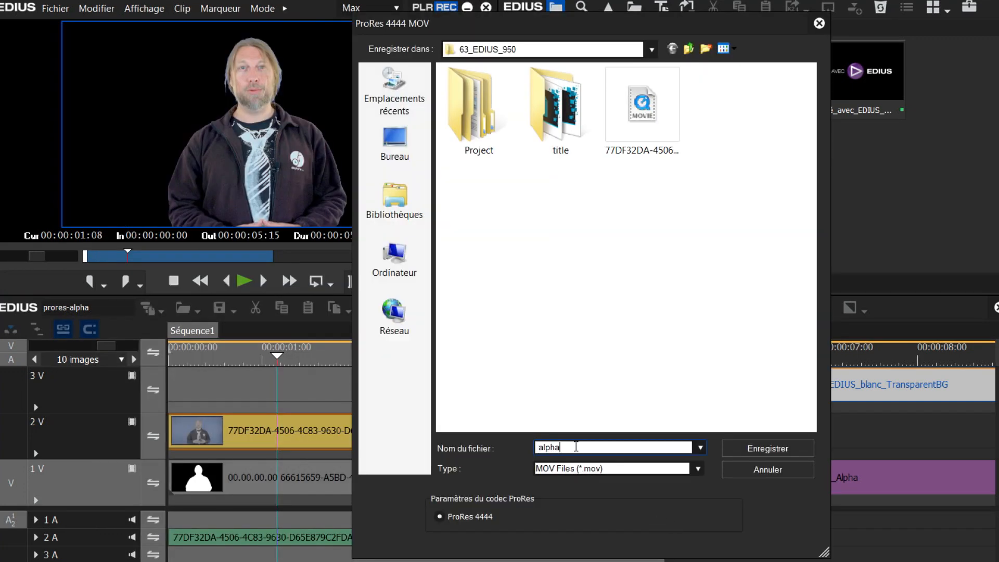
type("-speaker")
key("Return")
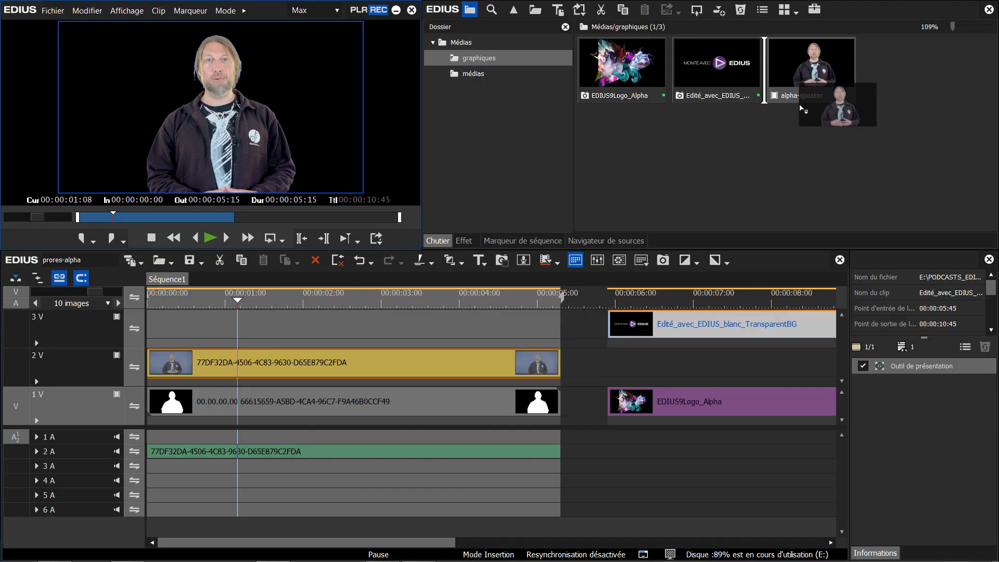
Place the alpha-speaker clip on track 2V, starting together with the Edité_avec_EDIUS title and the EDIUS9Logo_Alpha background
left_click_drag(965, 71, 748, 449)
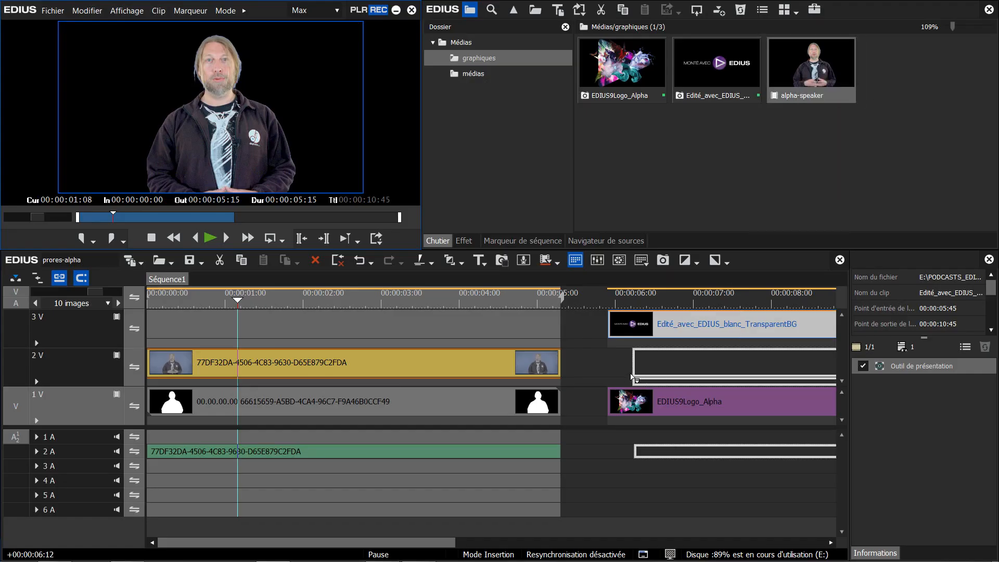
left_click_drag(631, 377, 606, 381)
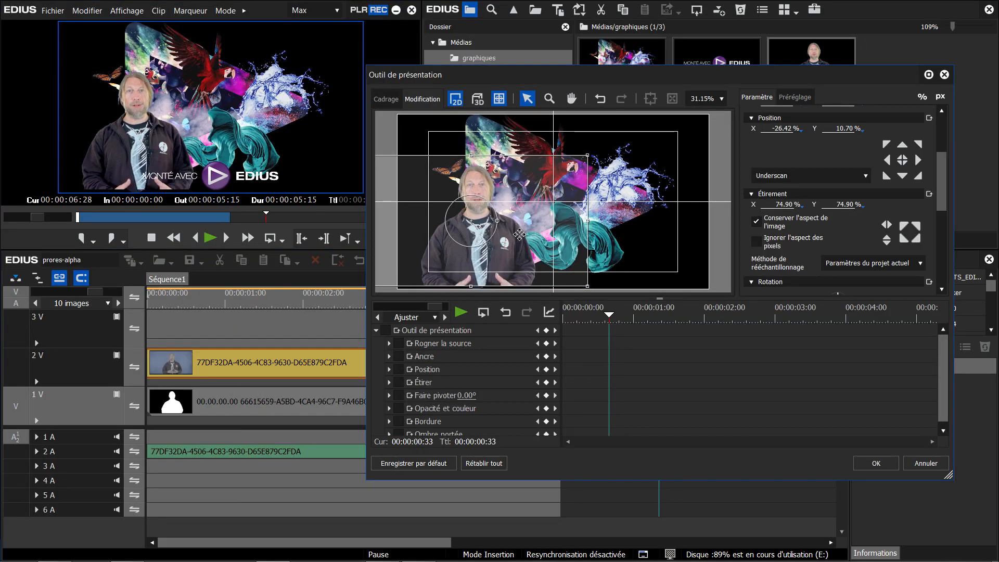
Scale alpha-speaker to 74.90 % at position X -30.43 %, Y 11.59 %, and apply the Correction primaire des couleurs filter
left_click_drag(519, 234, 505, 236)
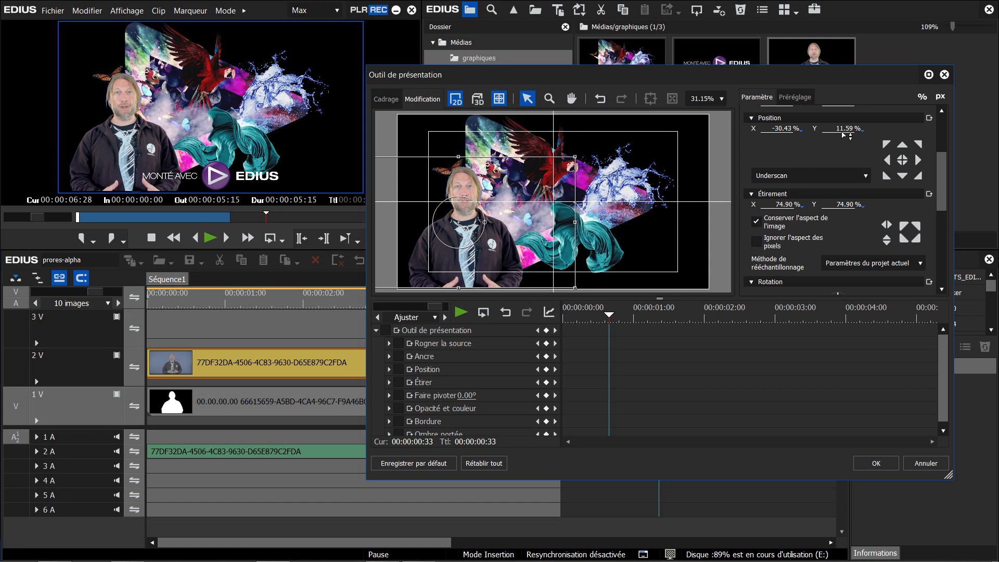
left_click_drag(799, 63, 669, 372)
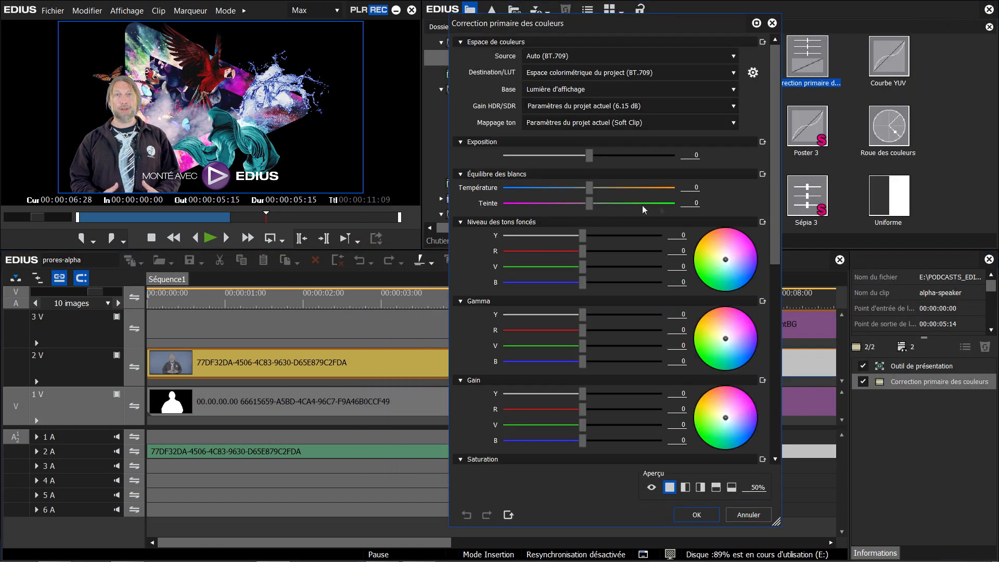
Set the primary colour correction's Teinte to -13 and the blue Gain to -13, and apply the filter settings
left_click_drag(690, 204, 574, 442)
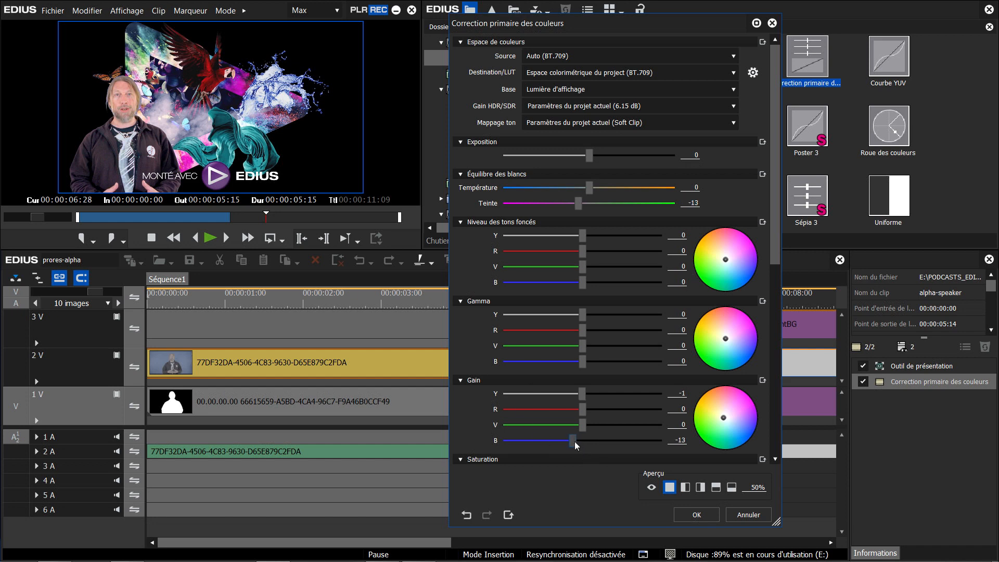
left_click(711, 515)
Review the alpha export presets for the timeline, highlighting ProRes 4444 (Alpha) MOV and choosing the MXF exporter category
key("F11")
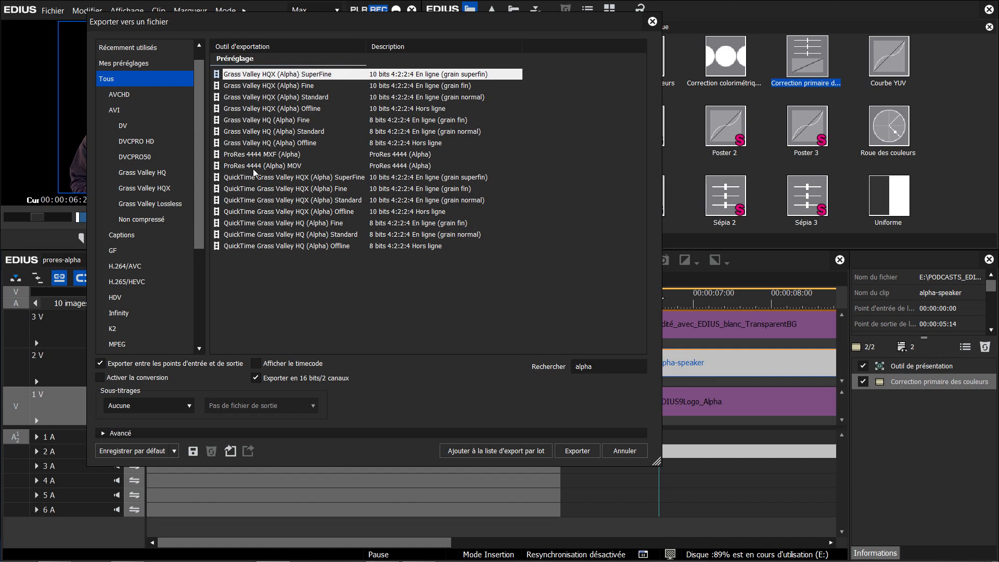
left_click(255, 167)
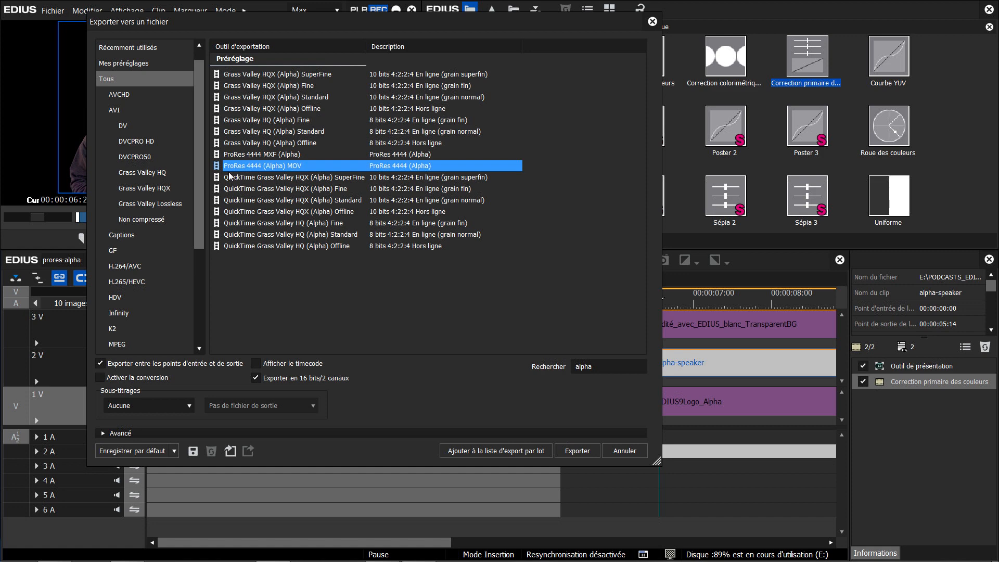
left_click_drag(198, 179, 191, 260)
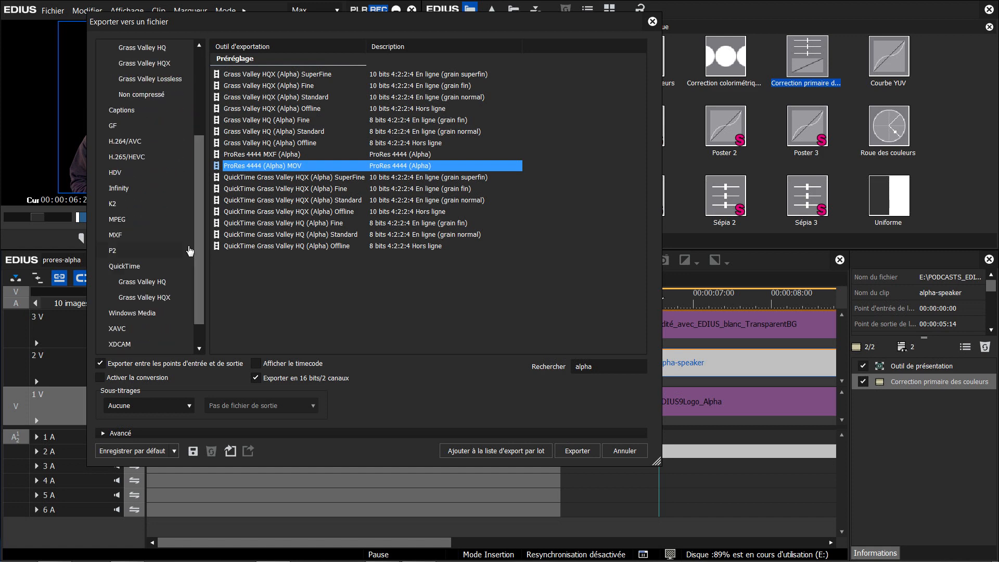
left_click(150, 236)
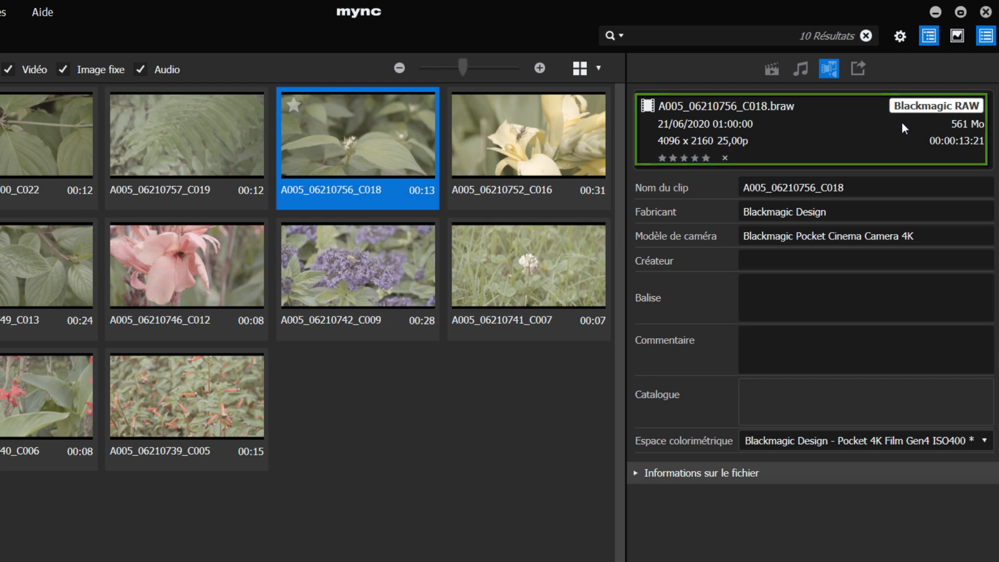
In Mync, check the colour space of clip A005_06210756_C018, and play clip A005_06210757_C019 full screen in a loop
left_click(846, 447)
left_click(847, 447)
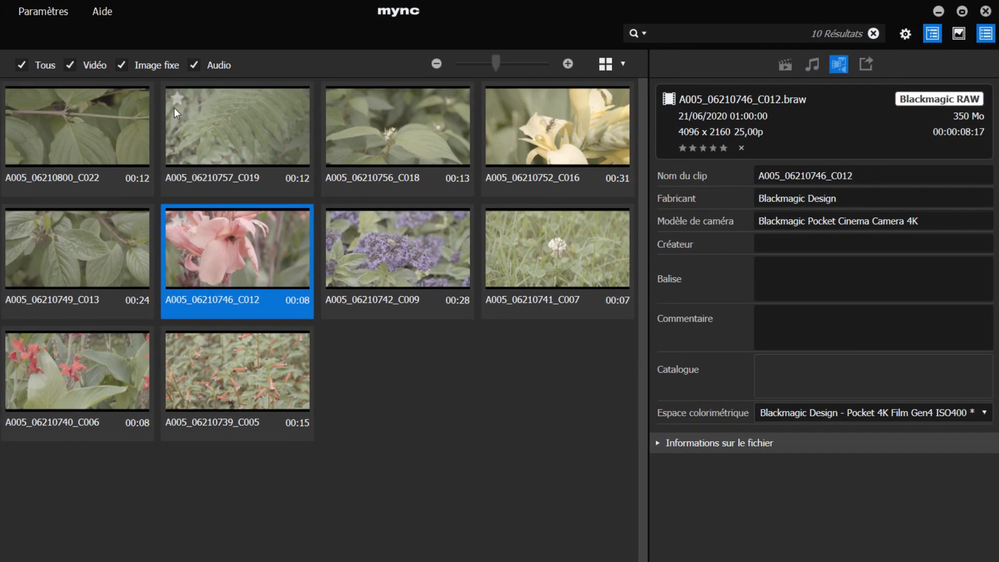
left_click(175, 109)
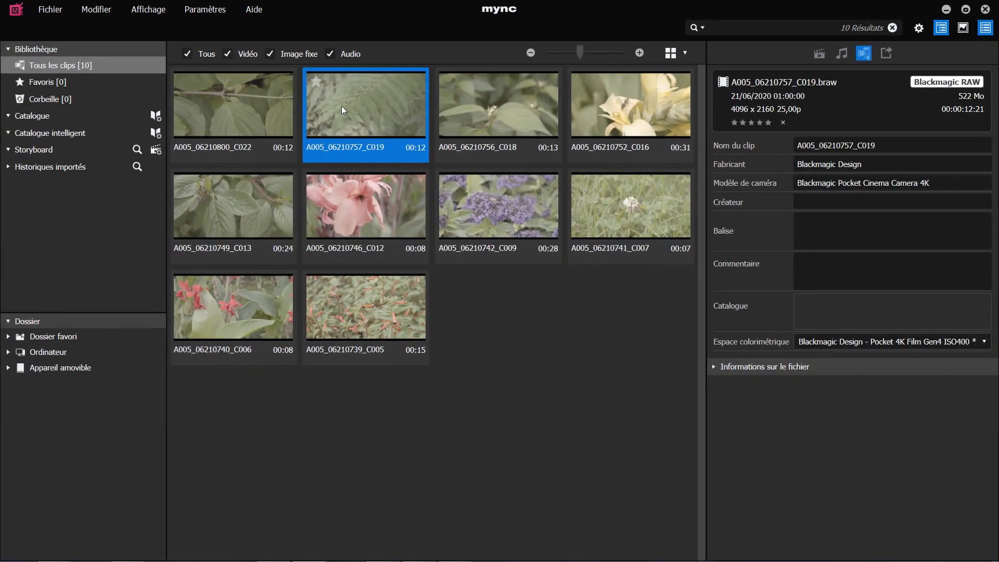
double_click(352, 103)
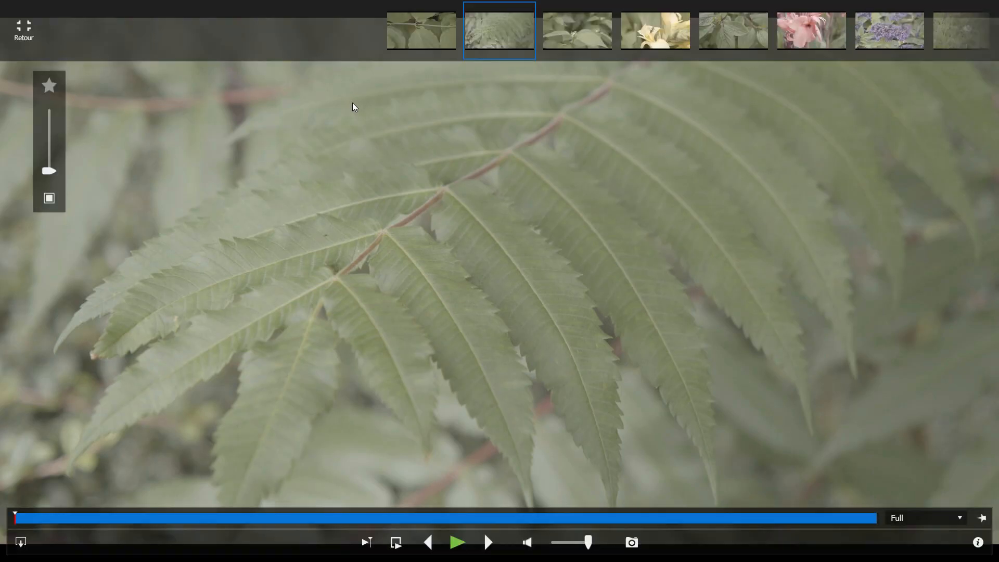
left_click(395, 542)
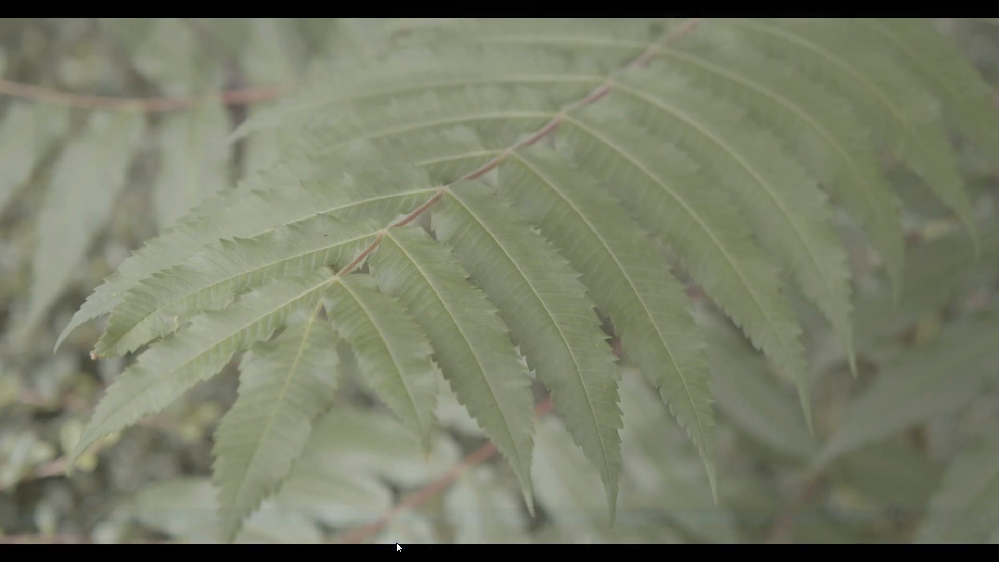